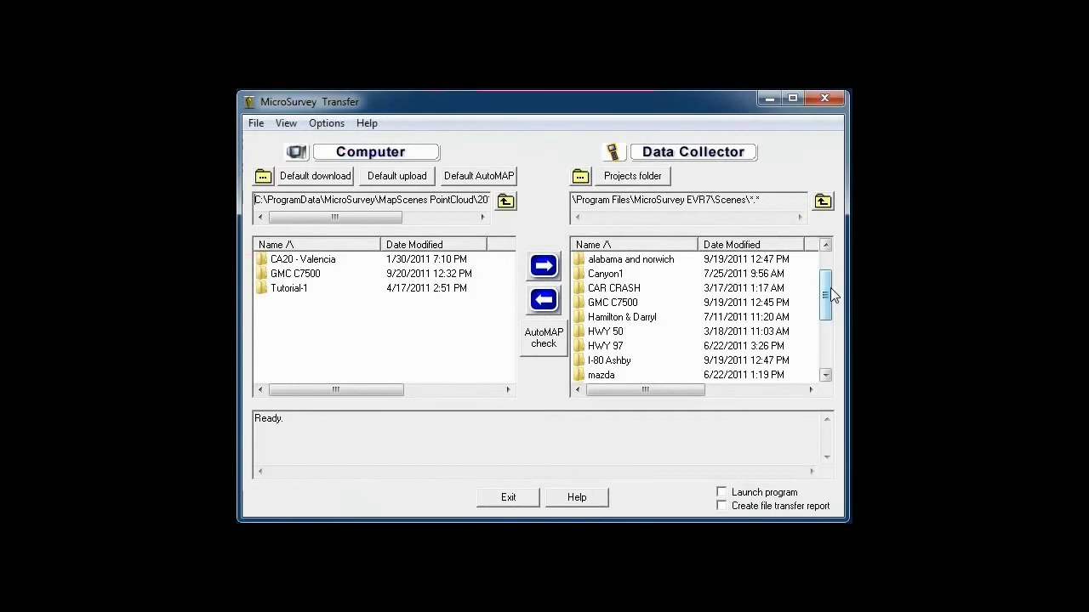
- Download the HWY 50 folder from the data collector list to the computer
drag(830, 287, 824, 345)
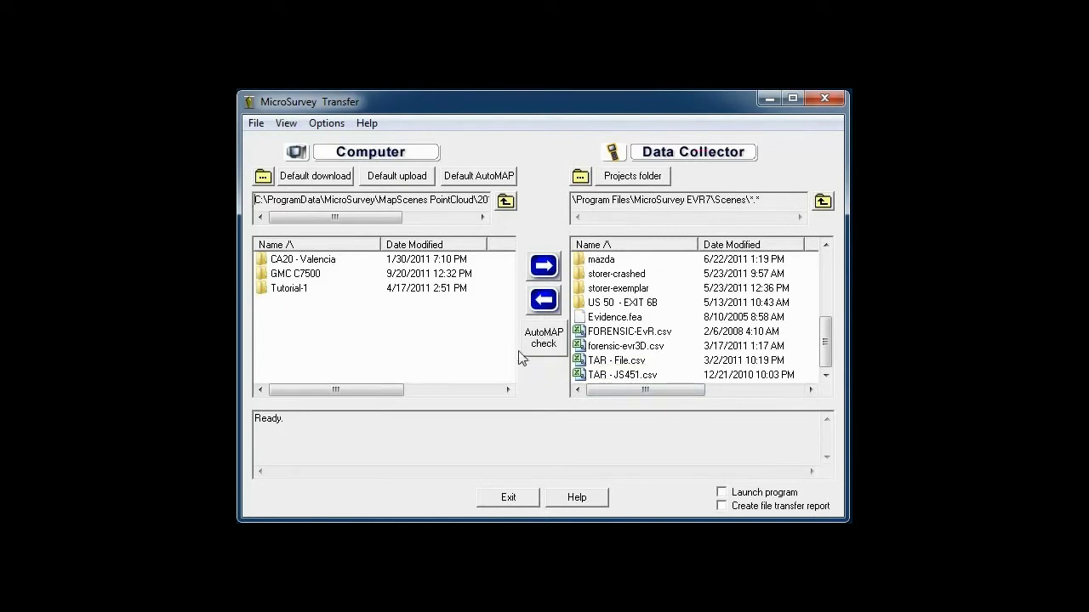
drag(825, 350, 830, 318)
click(614, 289)
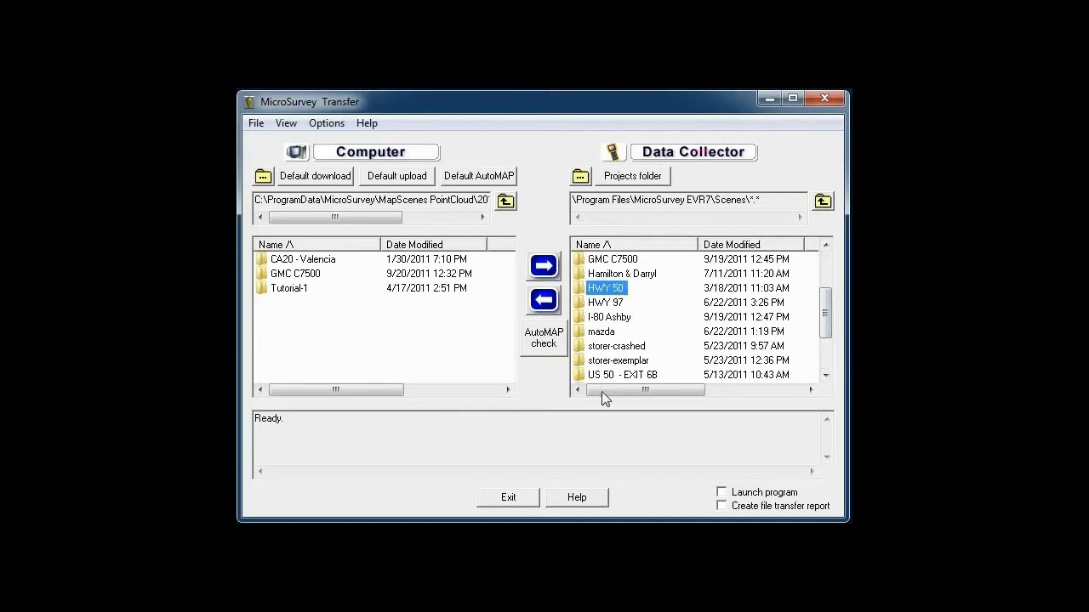
click(544, 300)
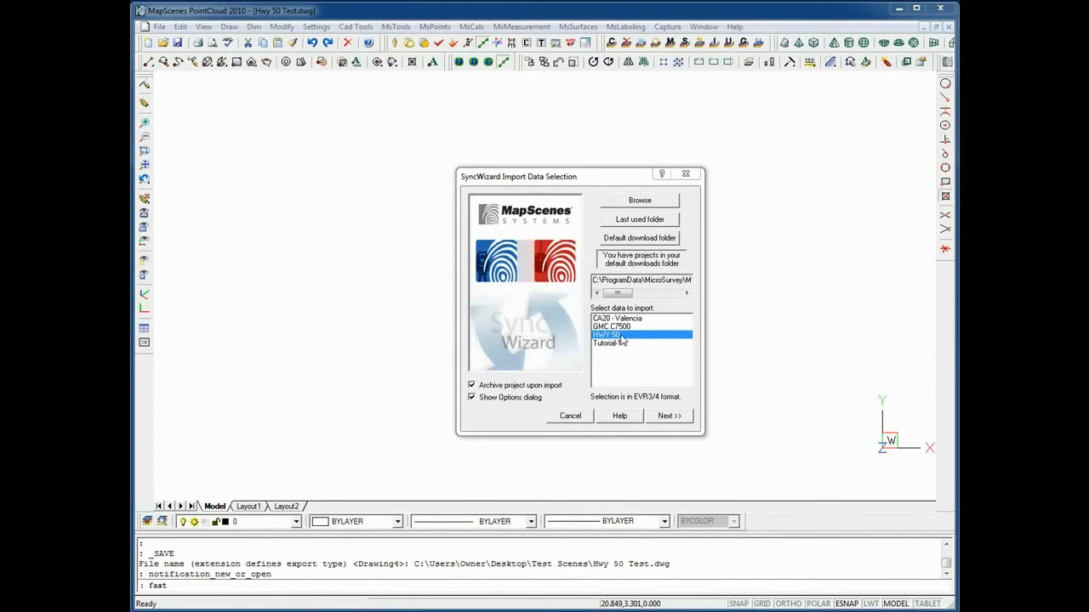
- Import the HWY 50 scene with default line work options and create a new HWY 50 measurements file
click(670, 416)
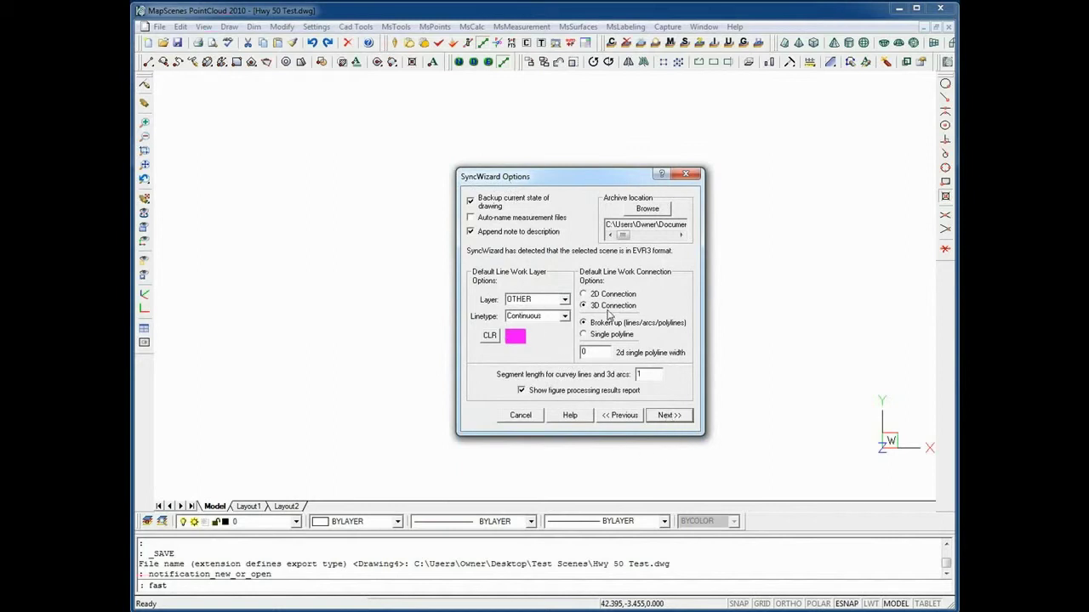
click(668, 415)
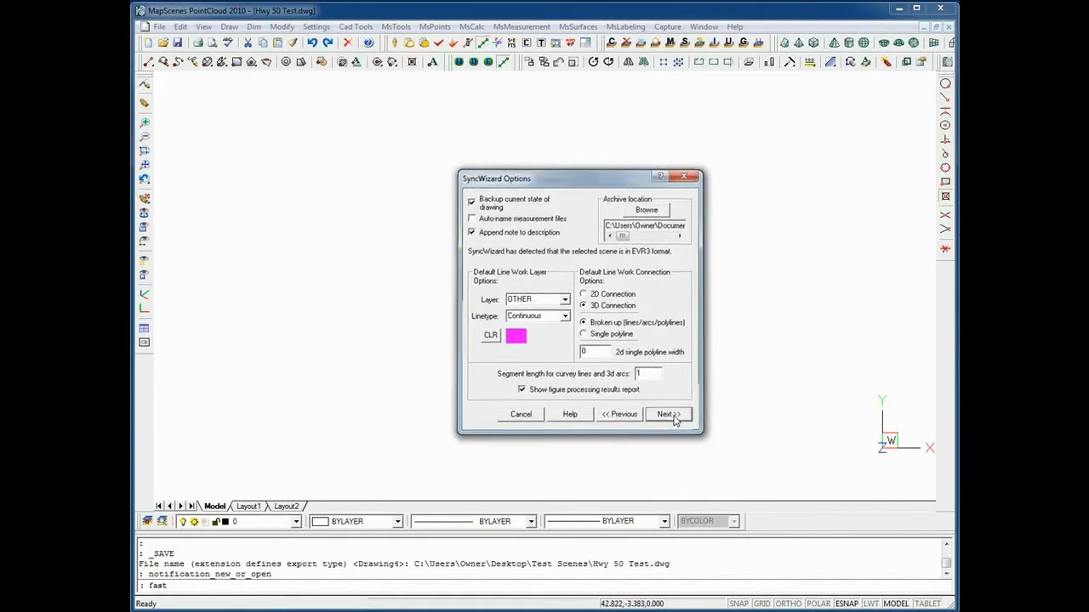
click(670, 416)
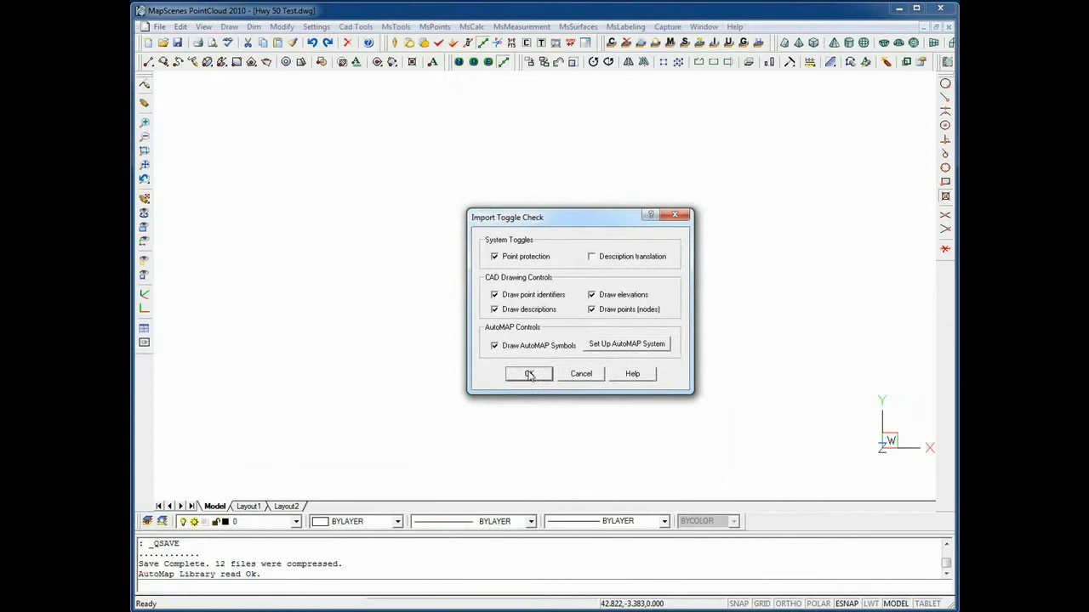
click(529, 376)
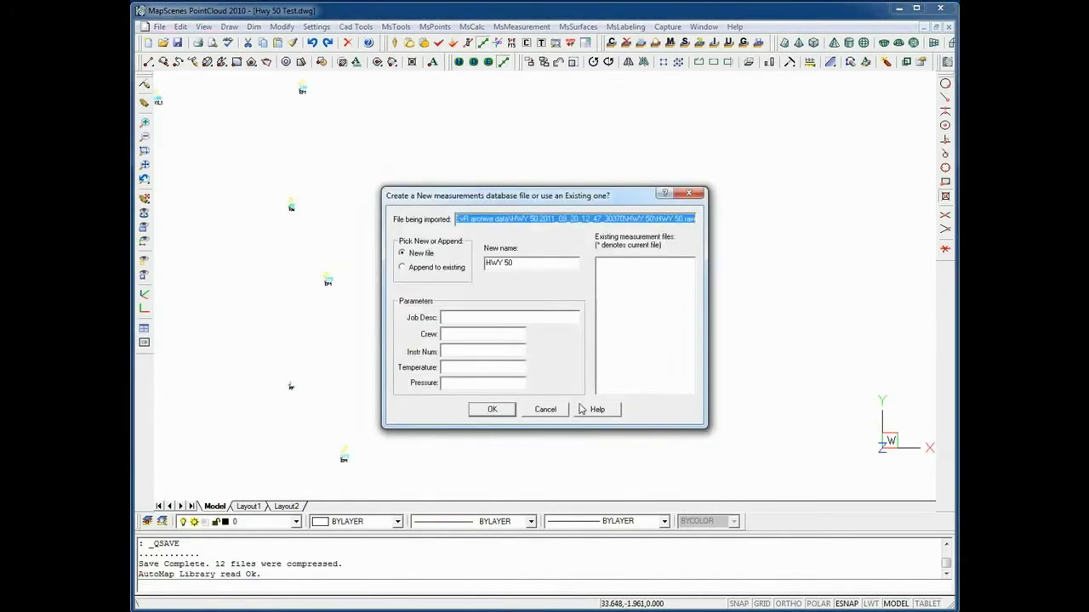
click(484, 409)
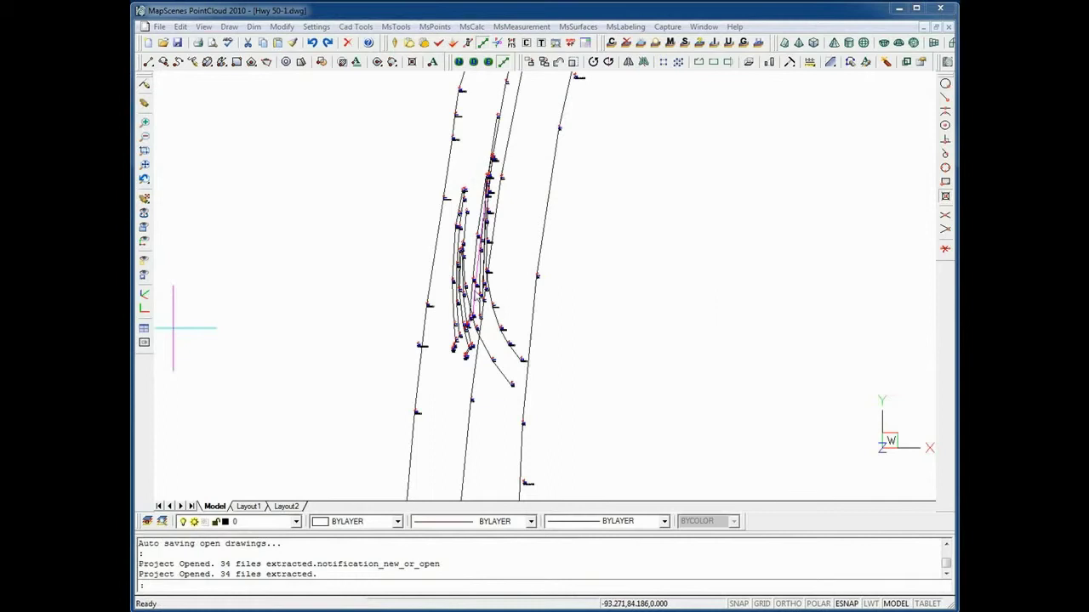
- Zoom in and pan across the crash marks and survey lines until point labels are readable
click(578, 311)
click(557, 339)
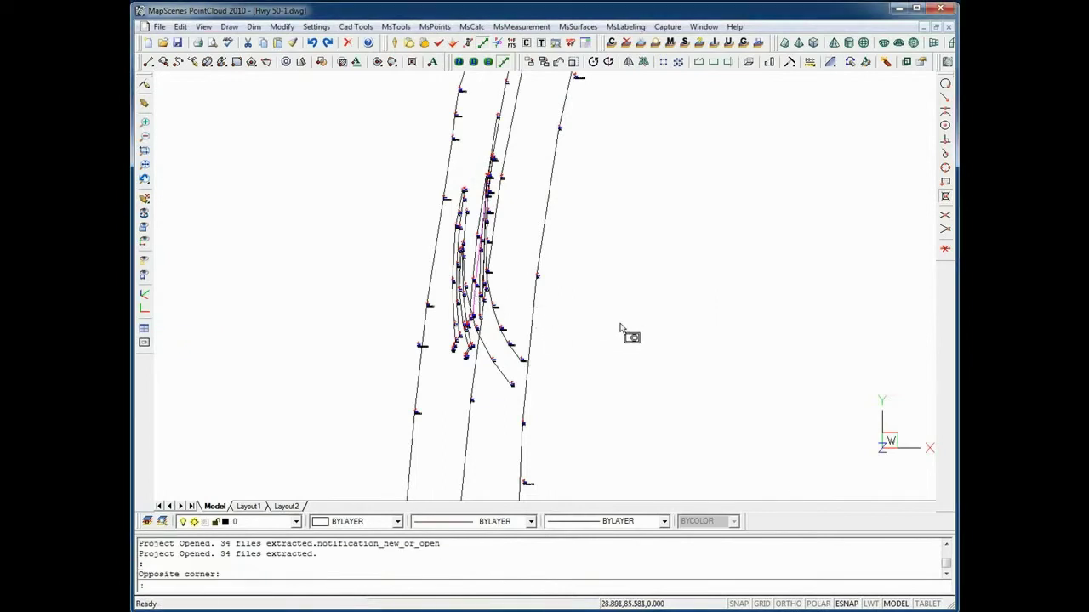
scroll(513, 334, up, 2)
scroll(512, 333, up, 3)
middle_drag(469, 377, 529, 310)
scroll(608, 319, up, 2)
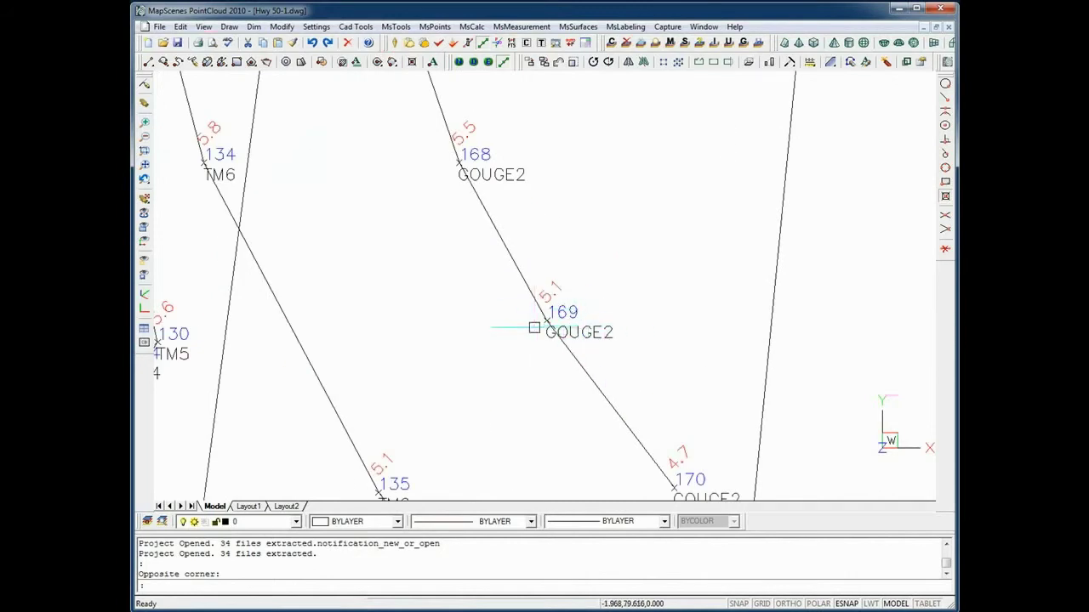
scroll(536, 319, down, 3)
scroll(544, 357, down, 1)
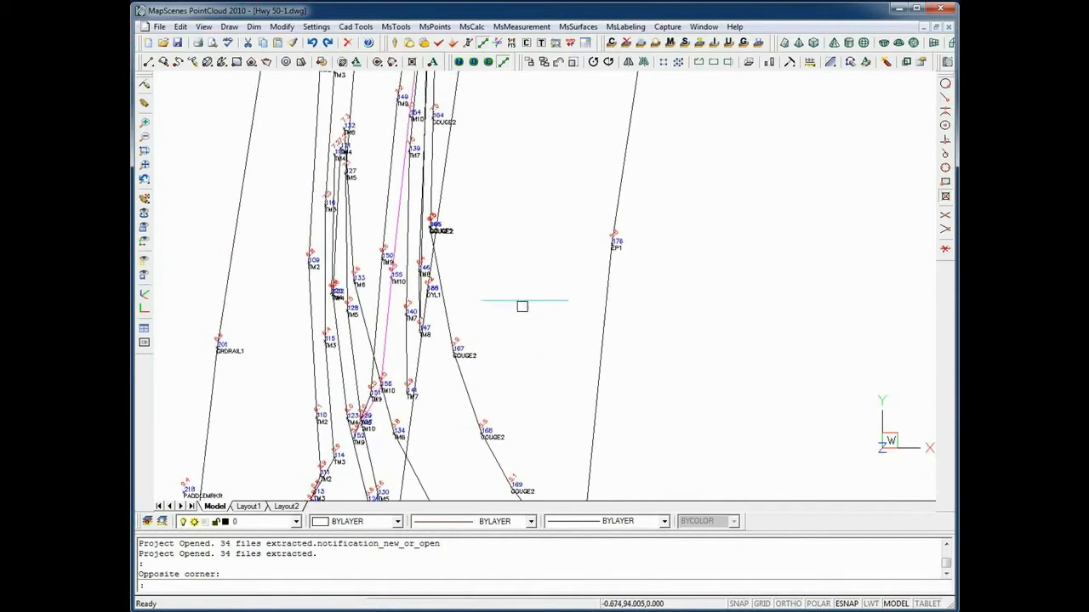
mouse_move(518, 250)
middle_down()
mouse_move(511, 392)
mouse_move(525, 303)
mouse_move(488, 384)
mouse_move(496, 275)
mouse_move(439, 365)
mouse_move(430, 346)
mouse_move(449, 304)
middle_up()
scroll(449, 304, up, 8)
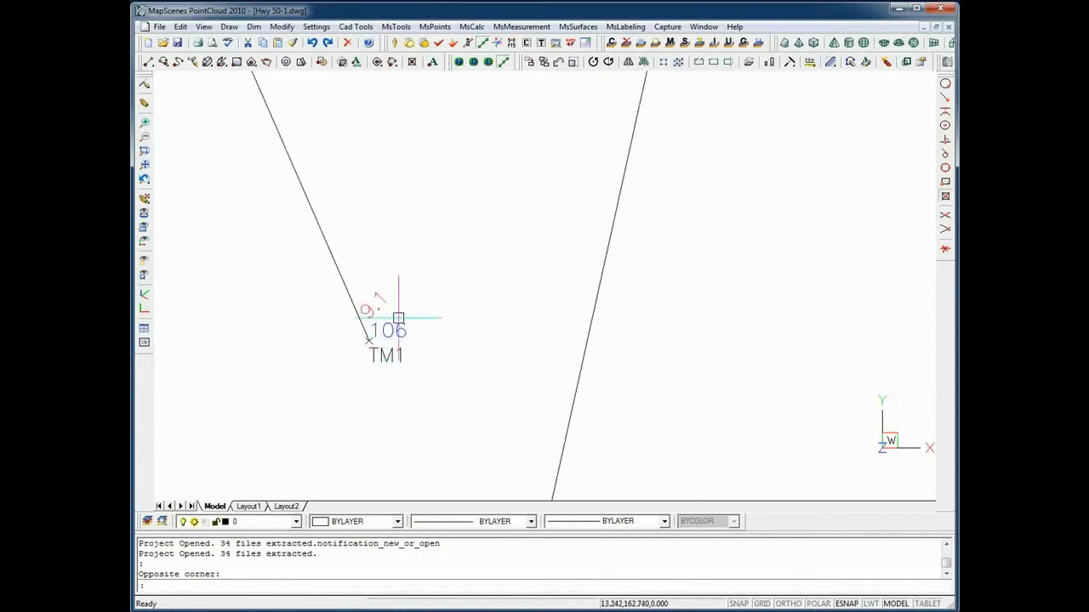
scroll(428, 279, down, 5)
scroll(429, 280, down, 3)
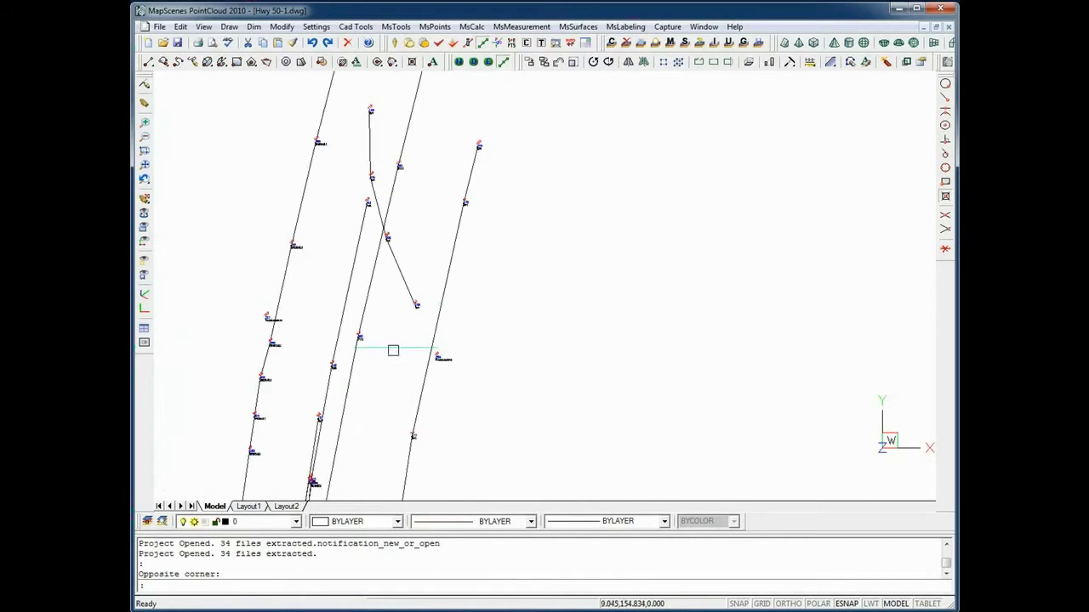
mouse_move(399, 328)
middle_down()
mouse_move(365, 451)
mouse_move(429, 278)
middle_up()
- Centre point TM4, then pan up to bring points 114 through 169 into view
scroll(377, 383, down, 5)
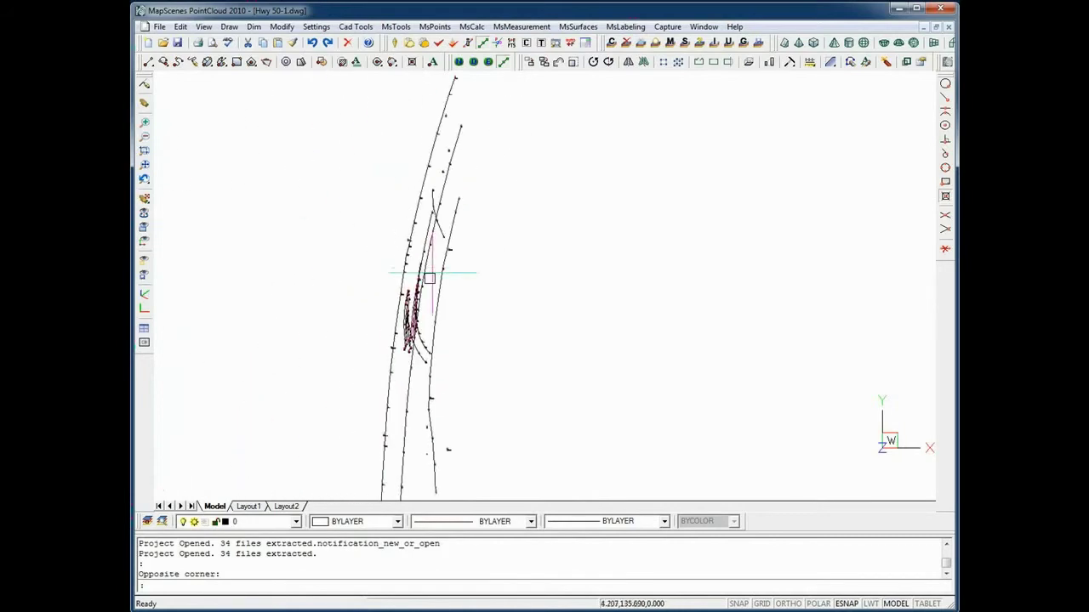
scroll(429, 278, up, 8)
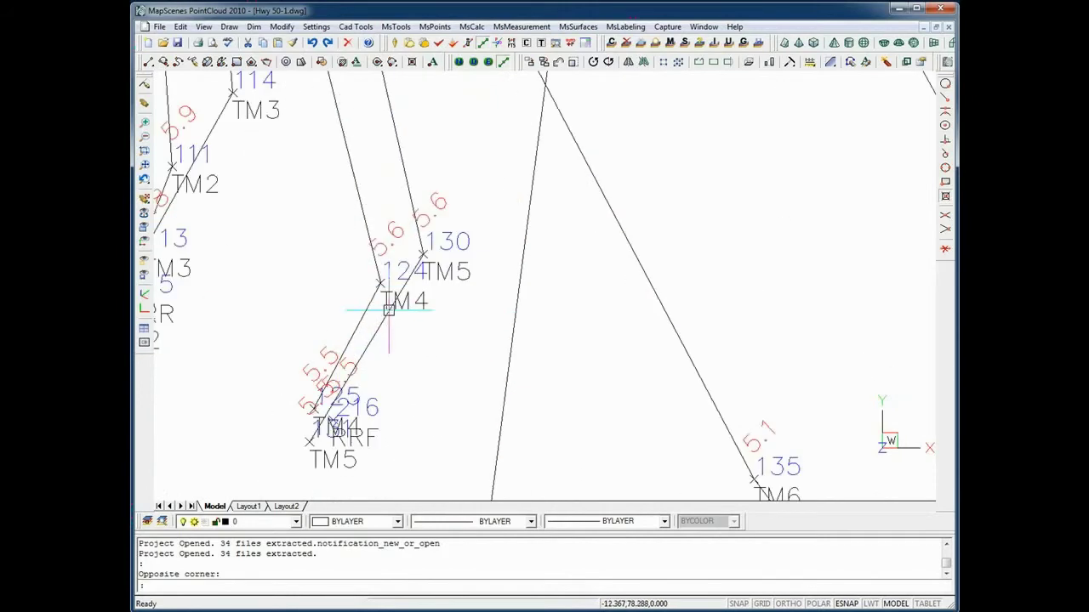
middle_drag(282, 291, 349, 309)
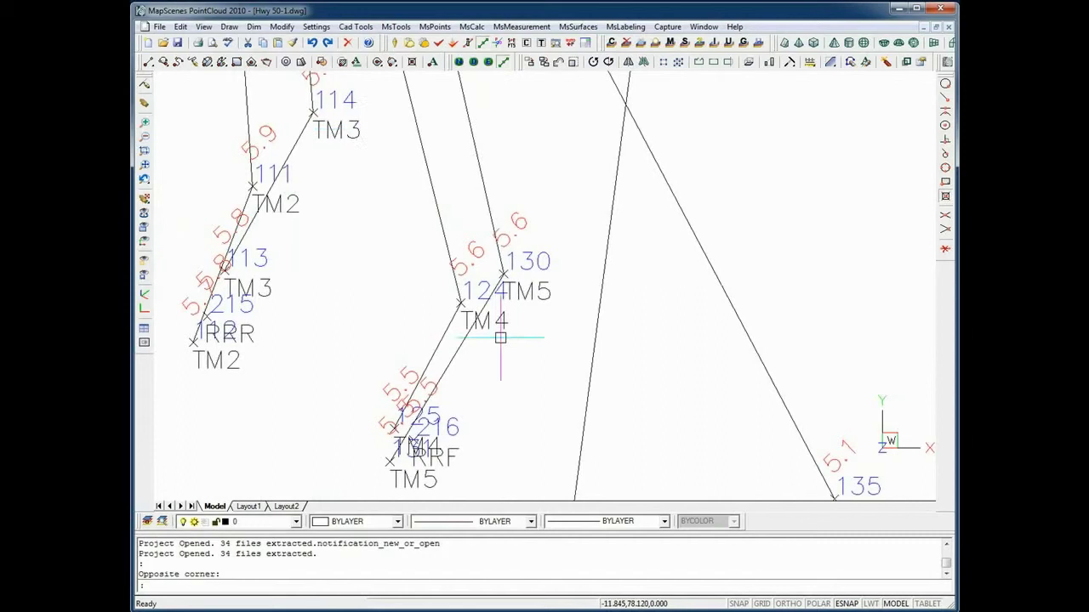
scroll(619, 333, down, 3)
mouse_move(619, 333)
middle_down()
mouse_move(697, 287)
mouse_move(462, 282)
middle_up()
middle_drag(547, 216, 532, 394)
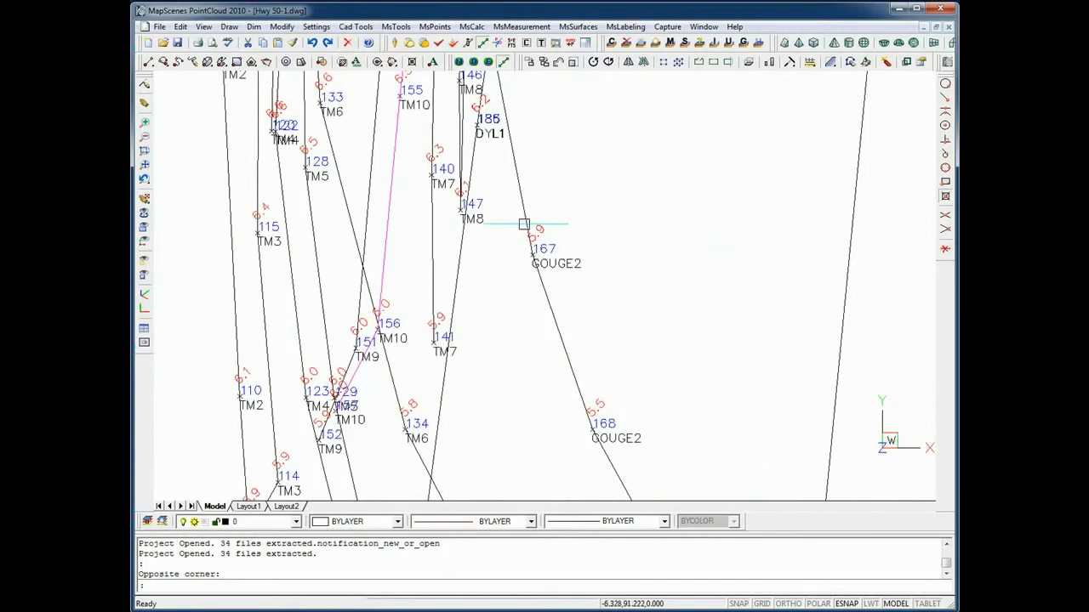
middle_drag(515, 242, 513, 442)
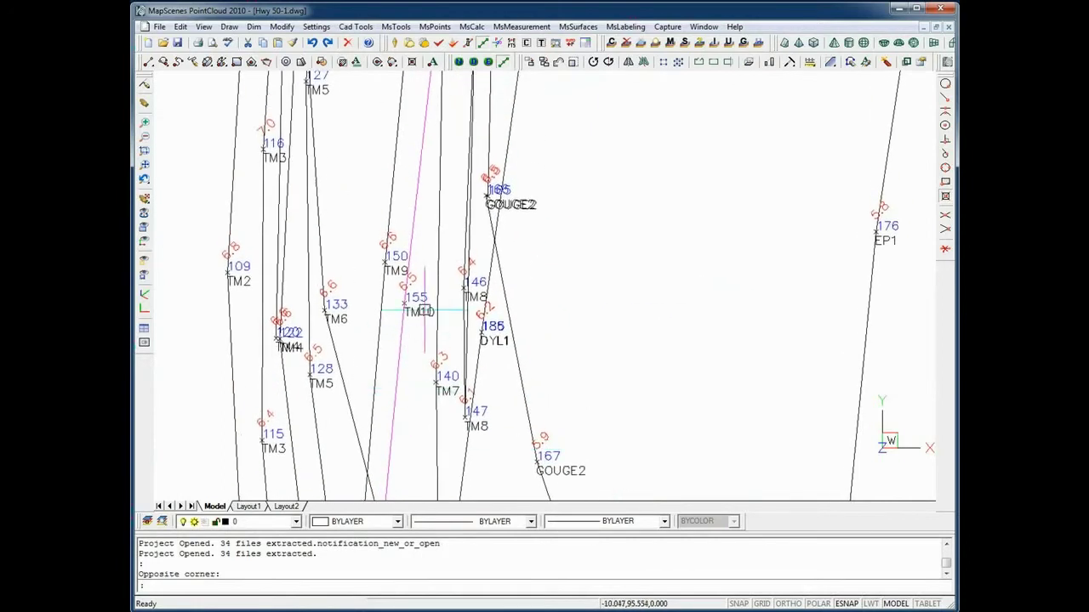
scroll(418, 311, down, 2)
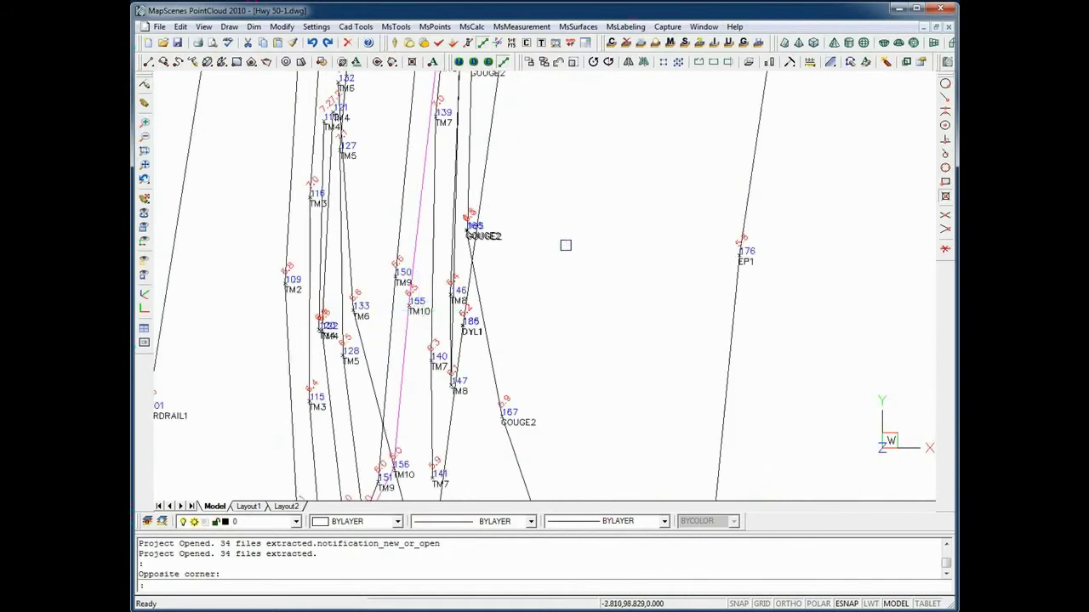
middle_drag(564, 243, 561, 337)
mouse_move(573, 274)
middle_down()
mouse_move(551, 353)
mouse_move(542, 209)
middle_up()
scroll(550, 354, down, 2)
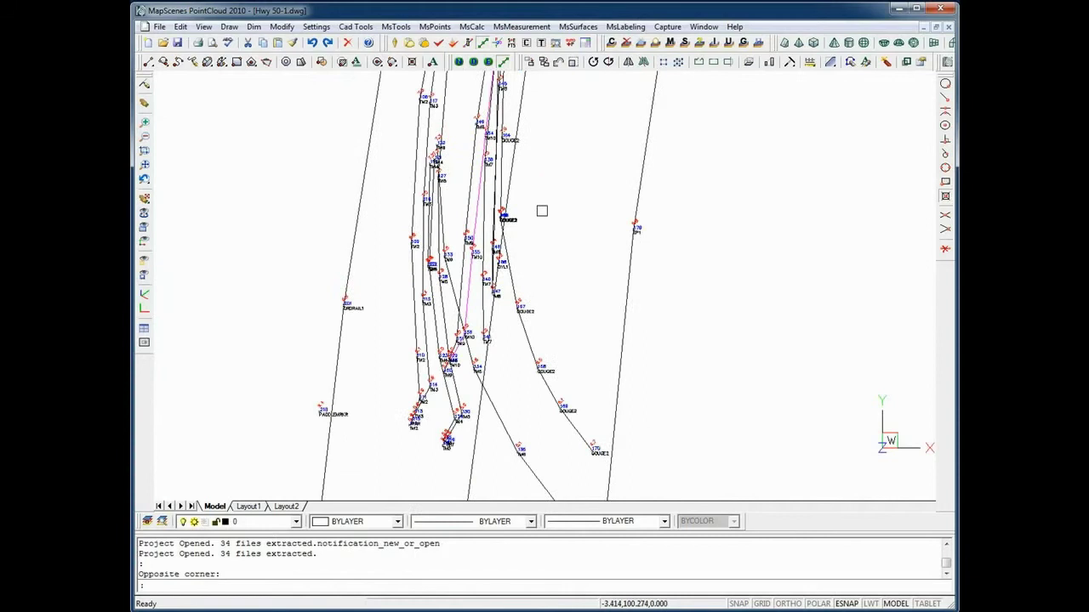
scroll(503, 282, up, 5)
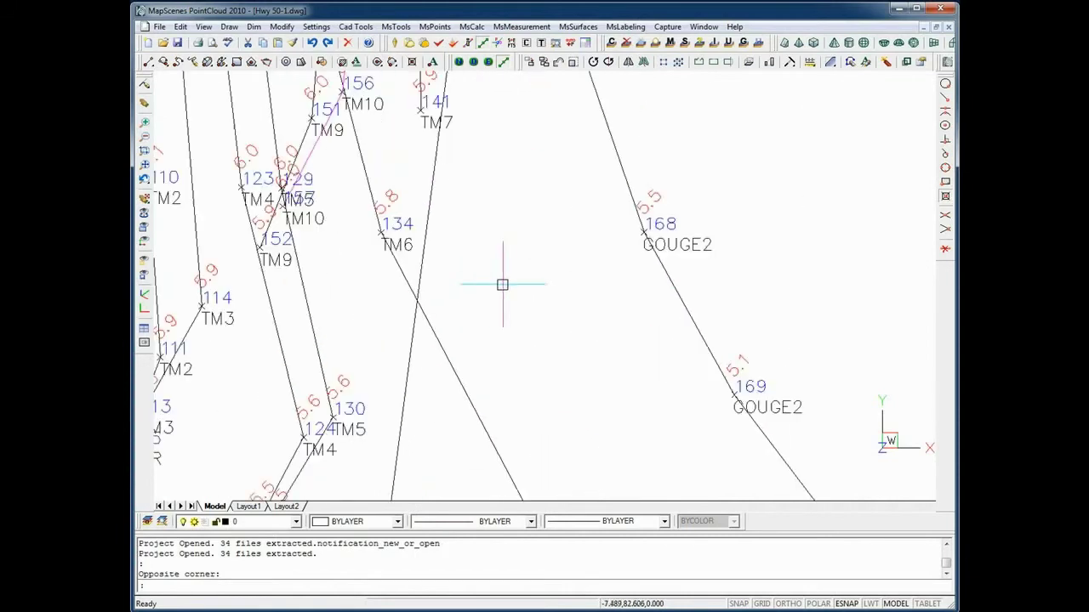
middle_drag(504, 304, 565, 197)
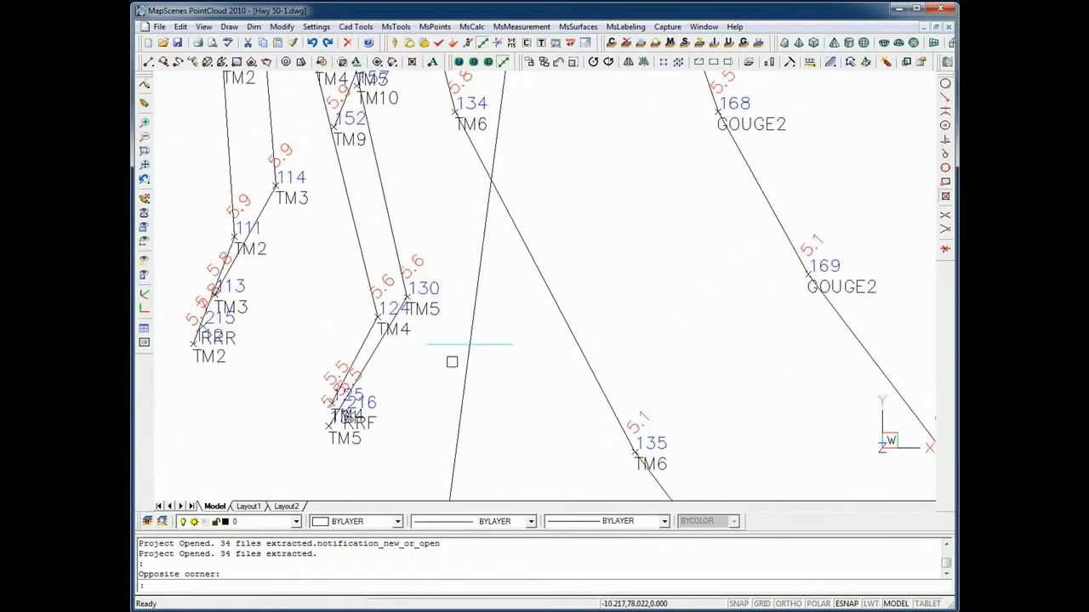
- Freeze the ELEVATION and POINTNUMBER layers so only descriptions remain visible
click(296, 522)
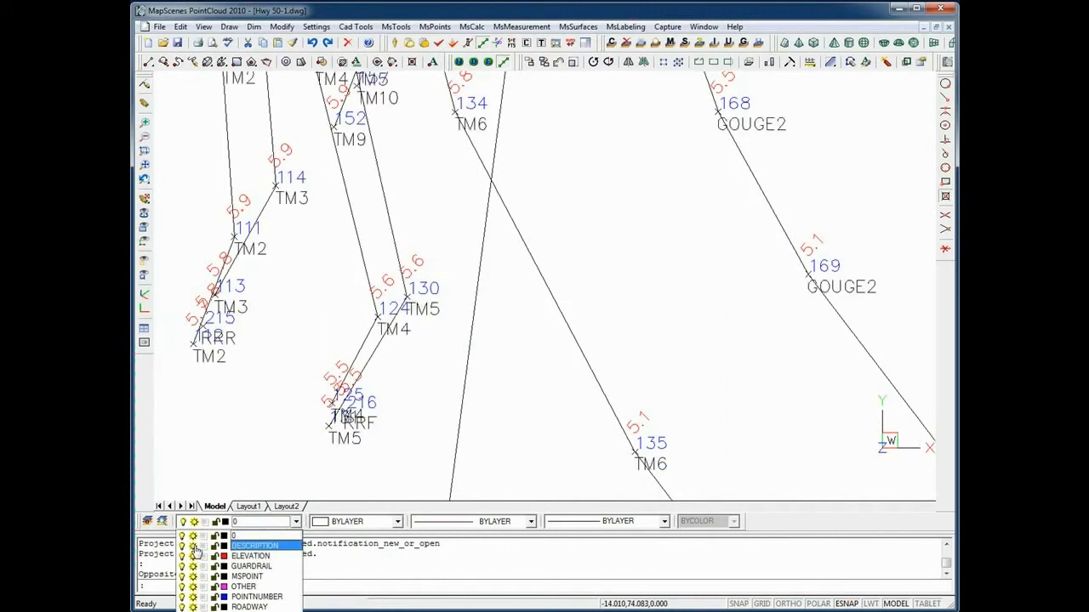
click(194, 557)
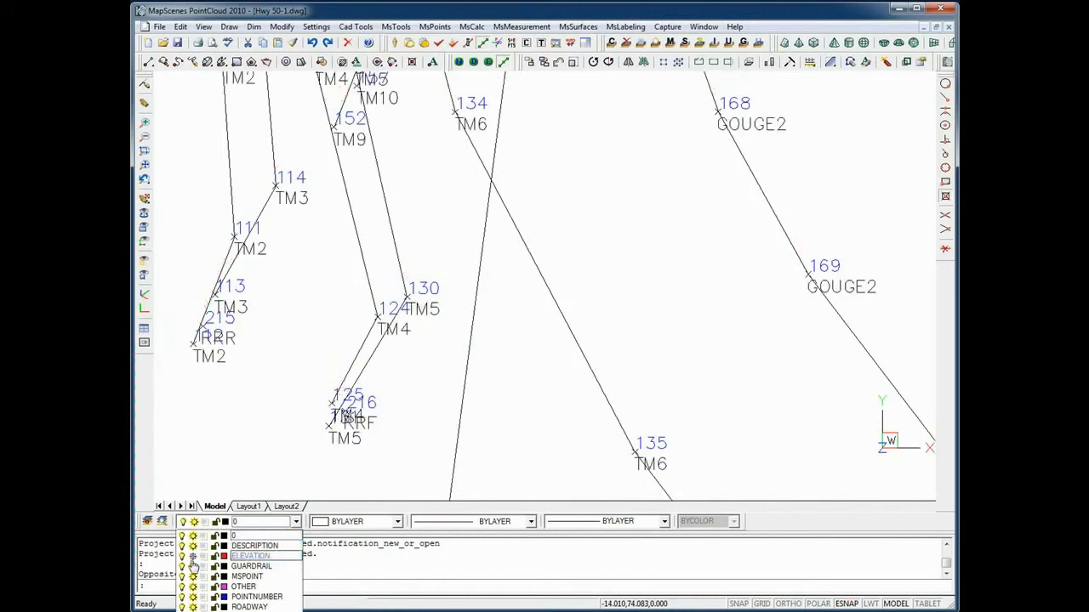
click(194, 598)
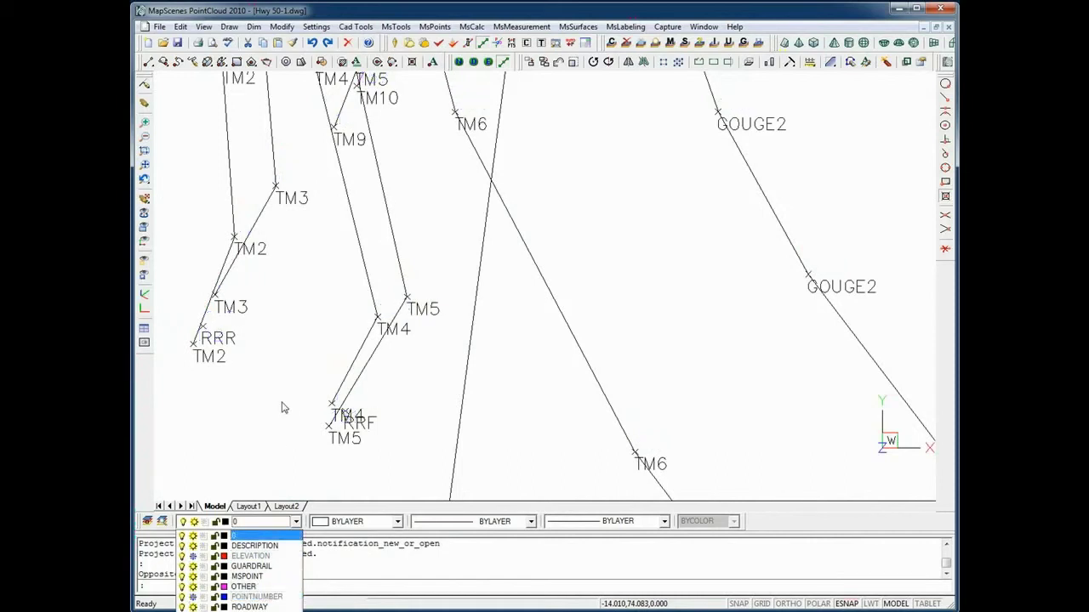
click(243, 405)
- Zoom out and save the Hwy 50-1 crash scene drawing
scroll(521, 365, down, 6)
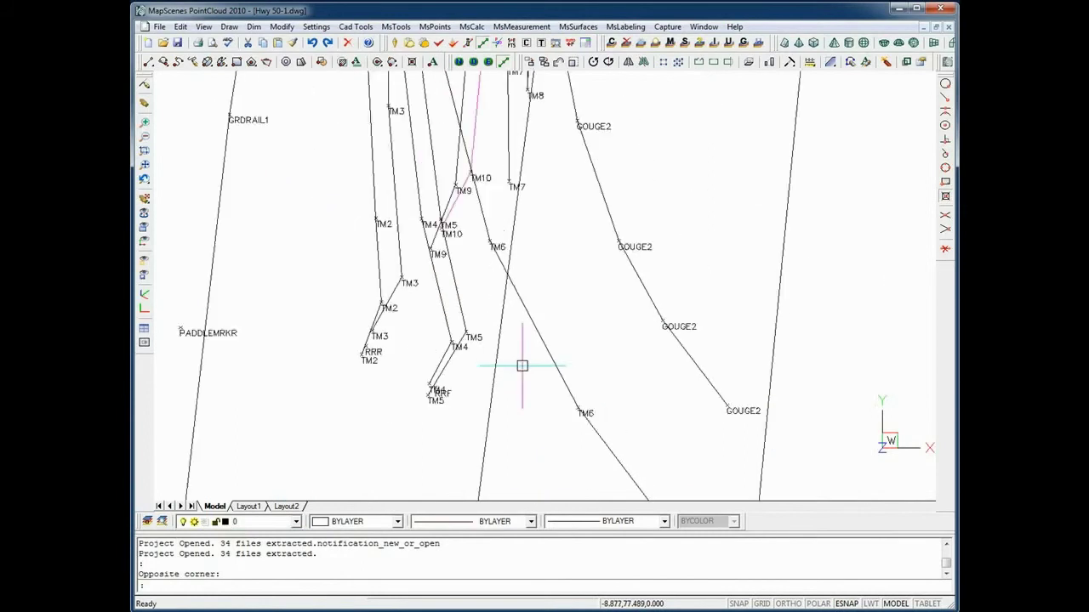
scroll(639, 335, down, 2)
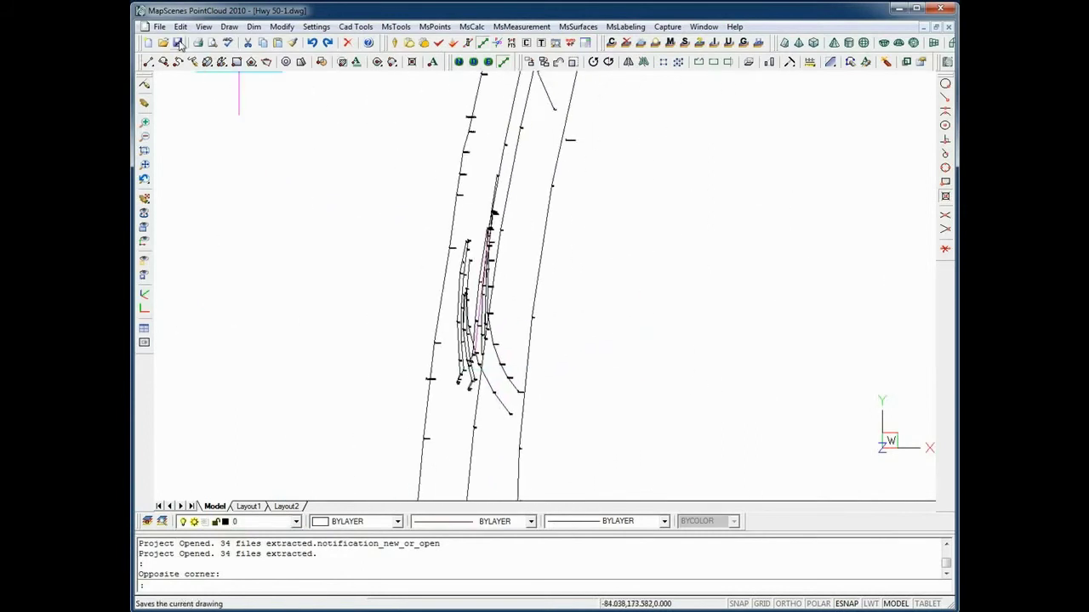
click(179, 44)
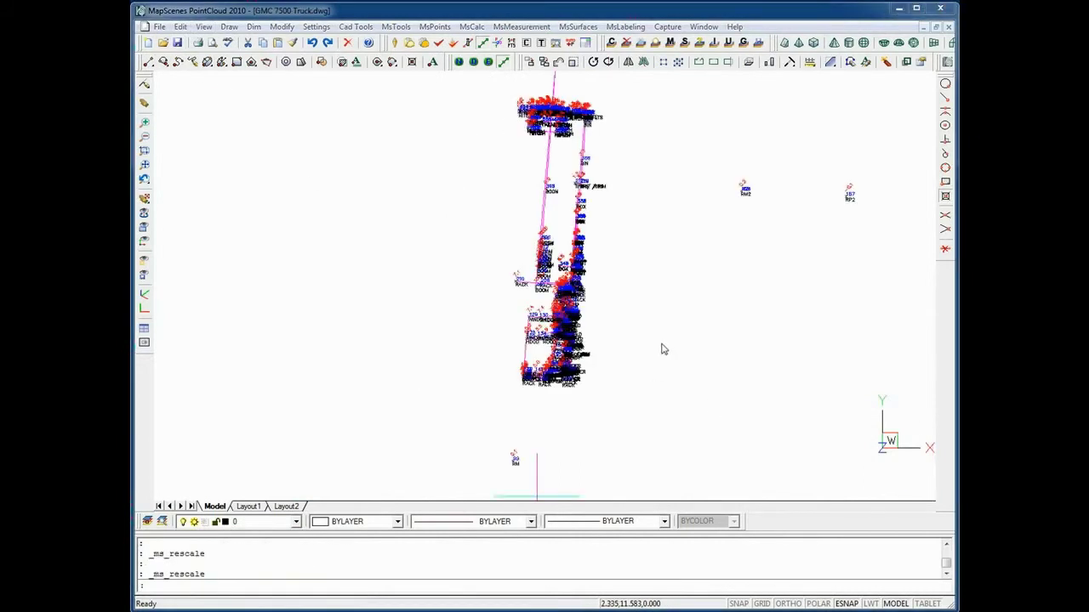
- Zoom and pan across the GMC truck points to inspect the oversized BOOM, RACK and HOOD labels
click(664, 349)
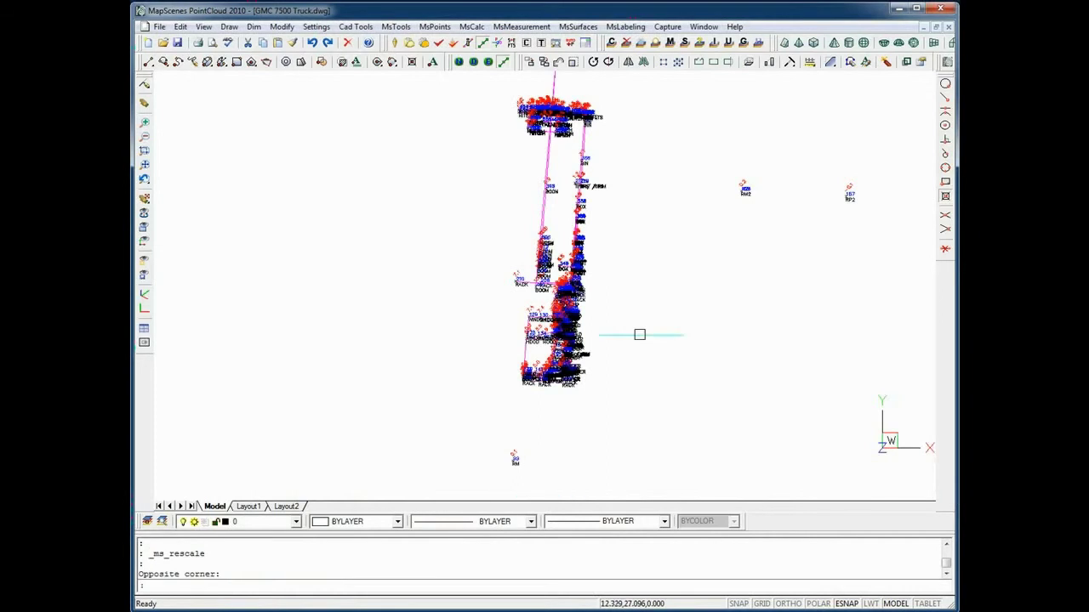
scroll(629, 325, up, 3)
middle_drag(588, 318, 598, 371)
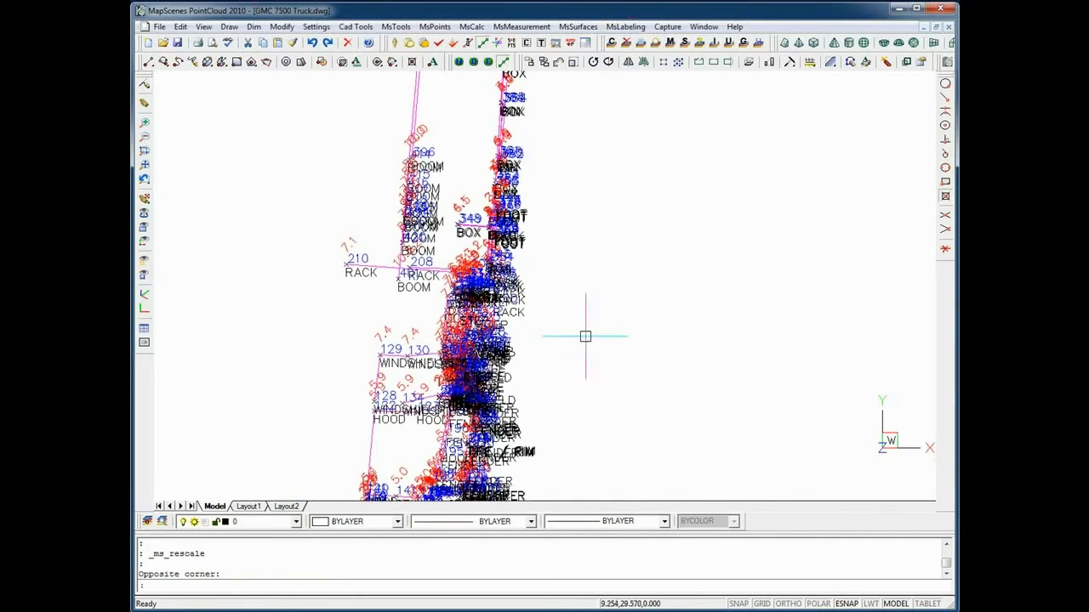
scroll(585, 336, down, 2)
middle_drag(583, 335, 573, 289)
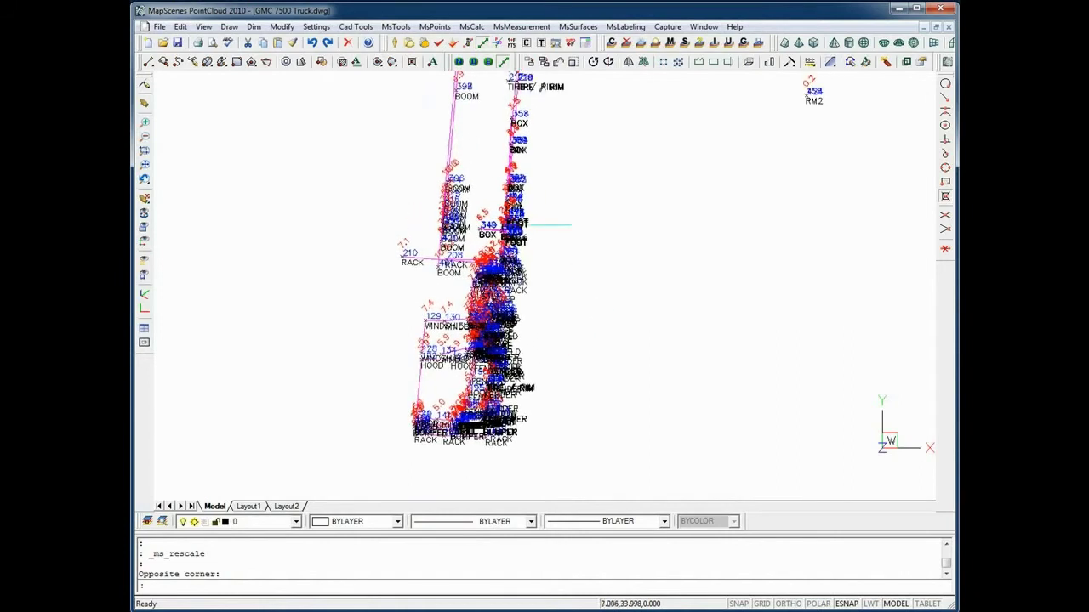
- Rescale the truck measurement data from 1"=5.0' to 1"=1'
click(434, 27)
mouse_move(396, 26)
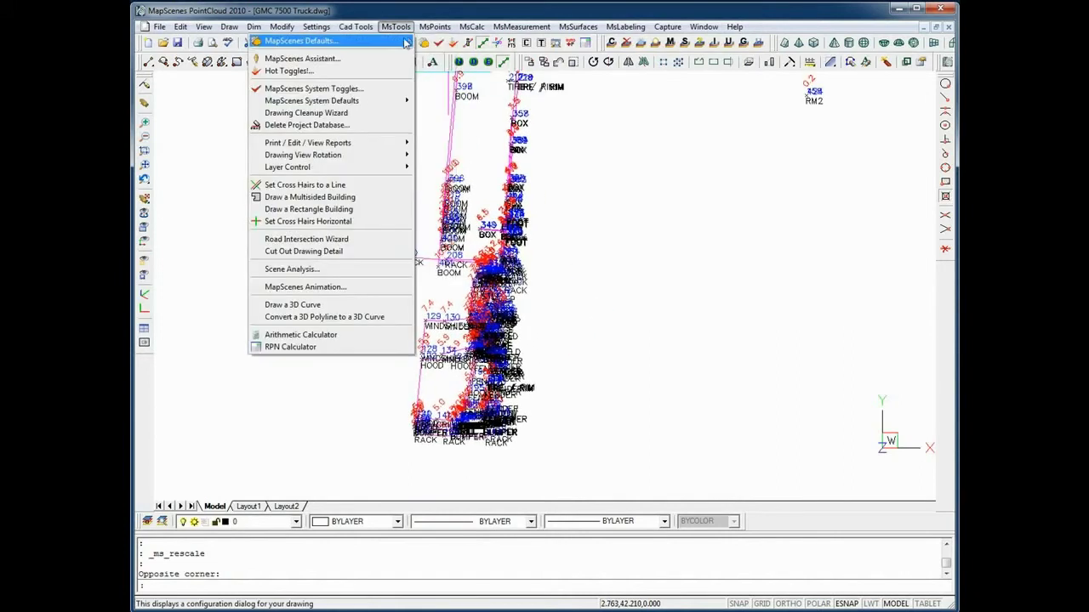
mouse_move(435, 26)
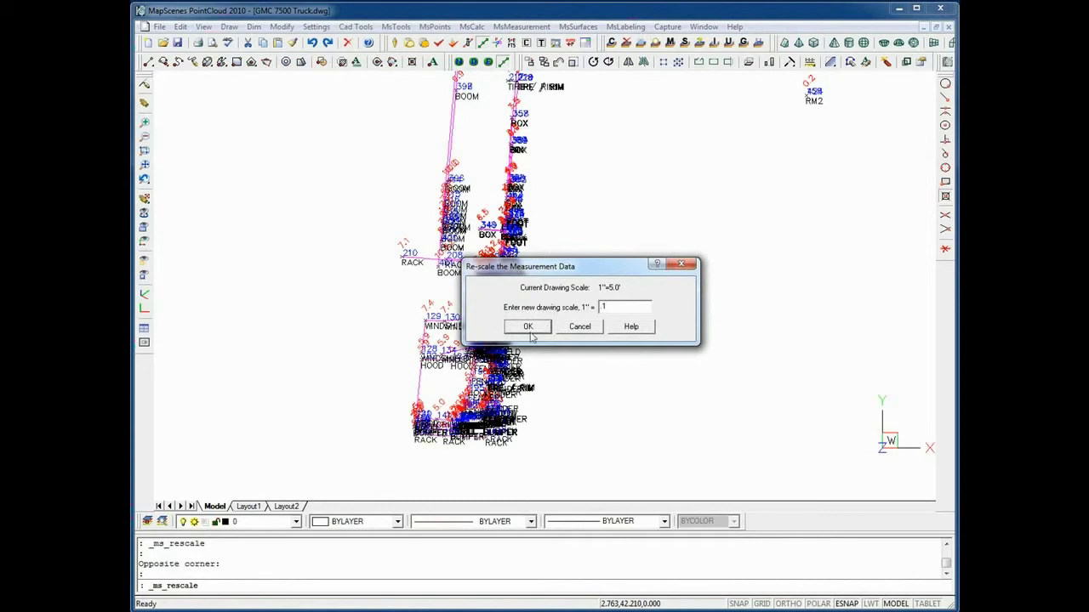
click(528, 328)
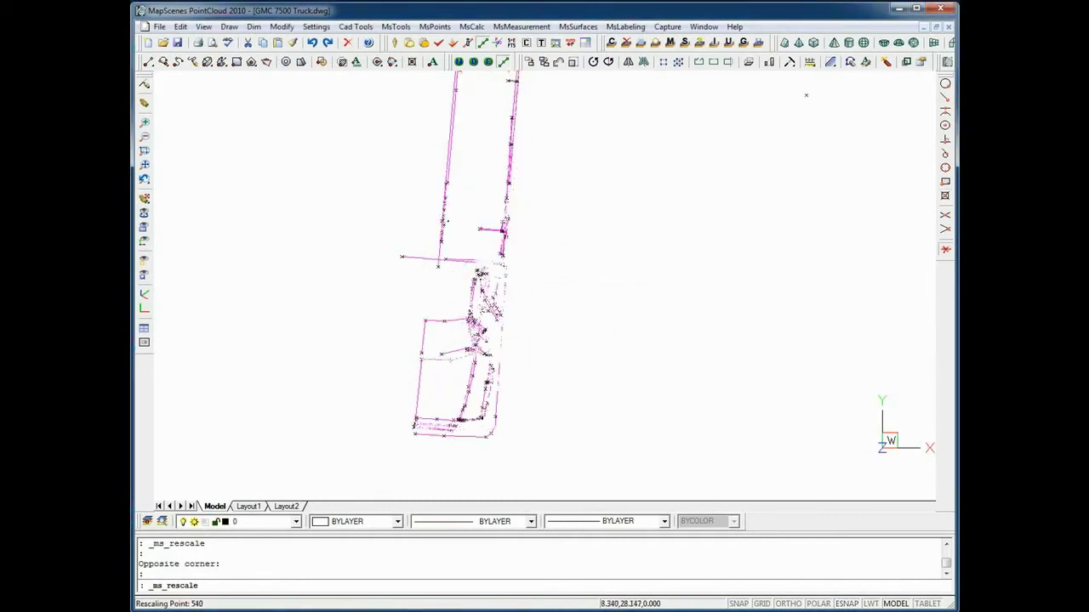
- Check the small rescaled labels near 367 FOOT, BOX, RAIL and BACK, then zoom back out
scroll(506, 235, up, 8)
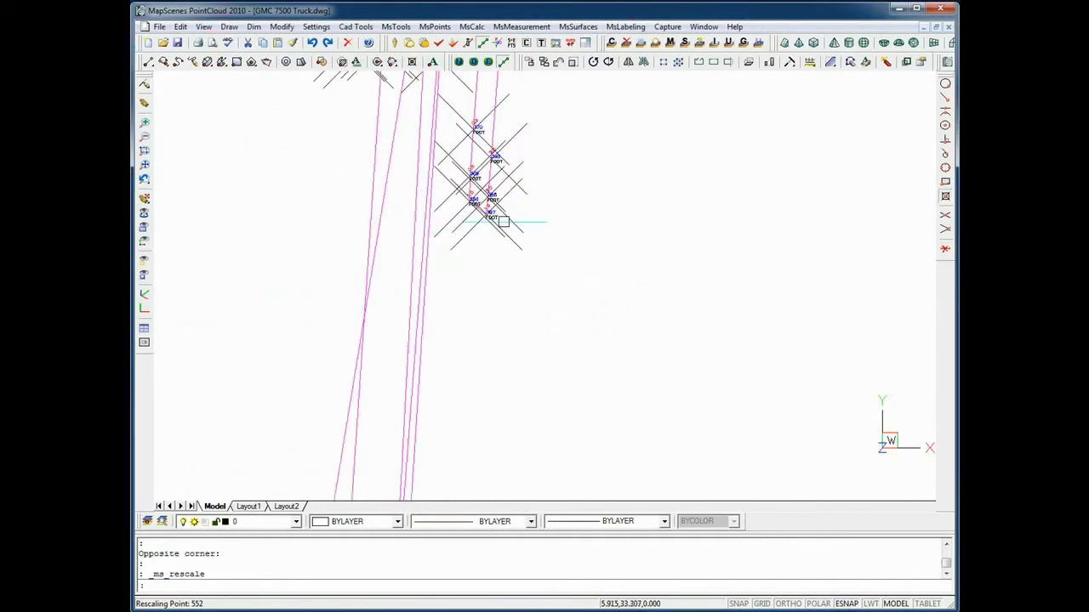
scroll(503, 221, up, 3)
middle_drag(434, 352, 537, 297)
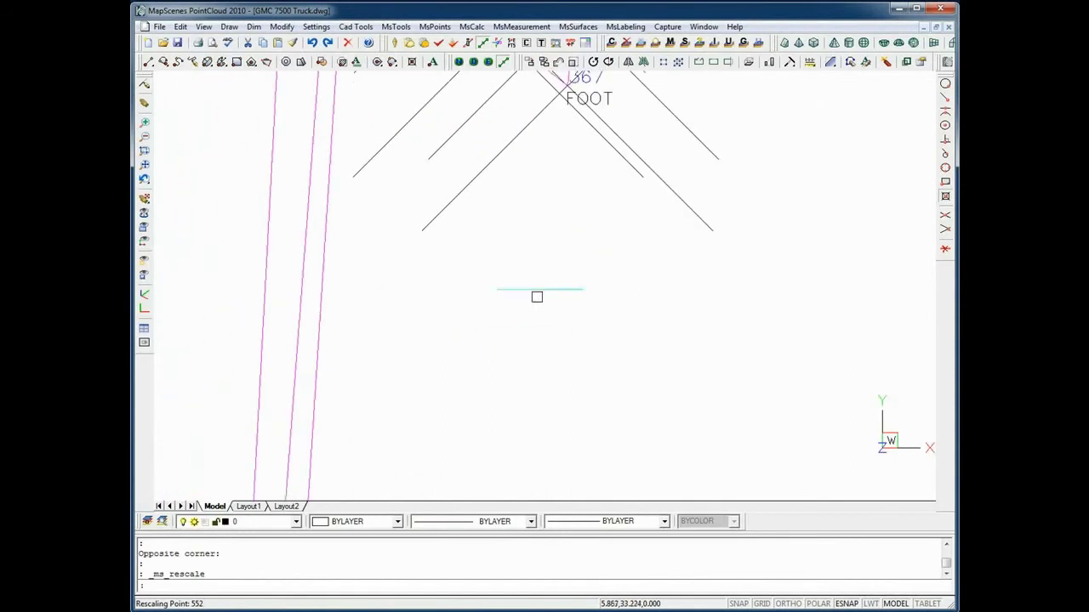
scroll(584, 206, down, 5)
scroll(596, 289, down, 2)
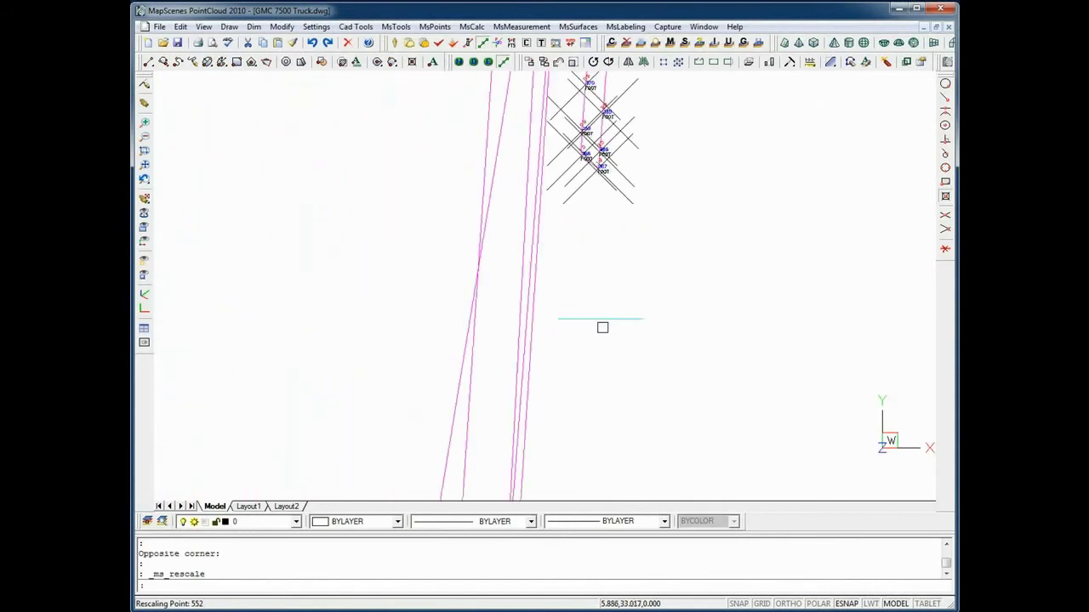
scroll(608, 264, up, 3)
middle_drag(600, 348, 622, 176)
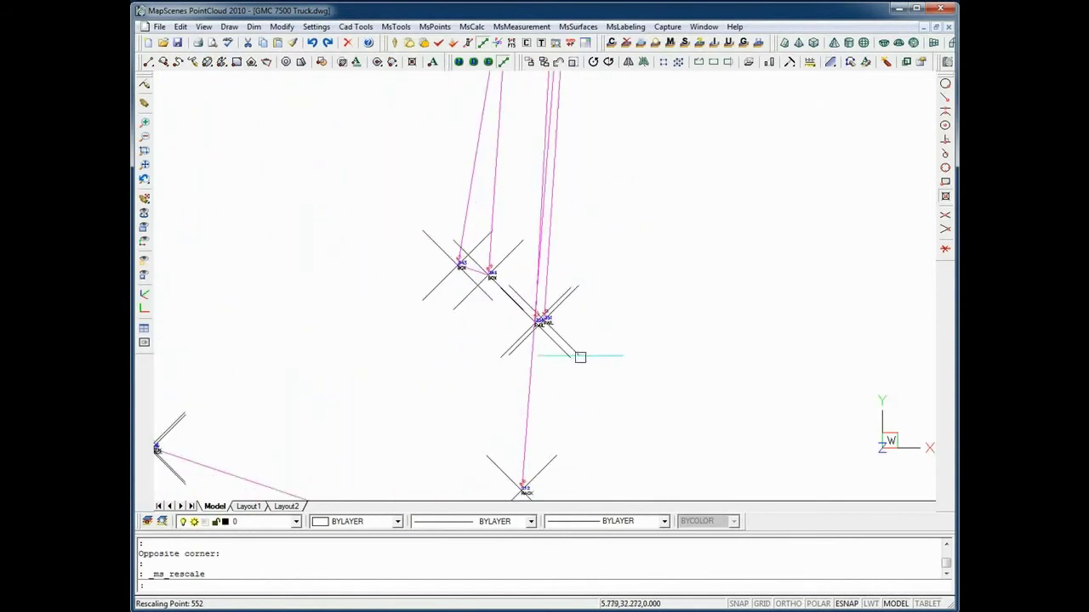
scroll(578, 340, down, 3)
middle_drag(576, 323, 661, 221)
scroll(617, 313, up, 2)
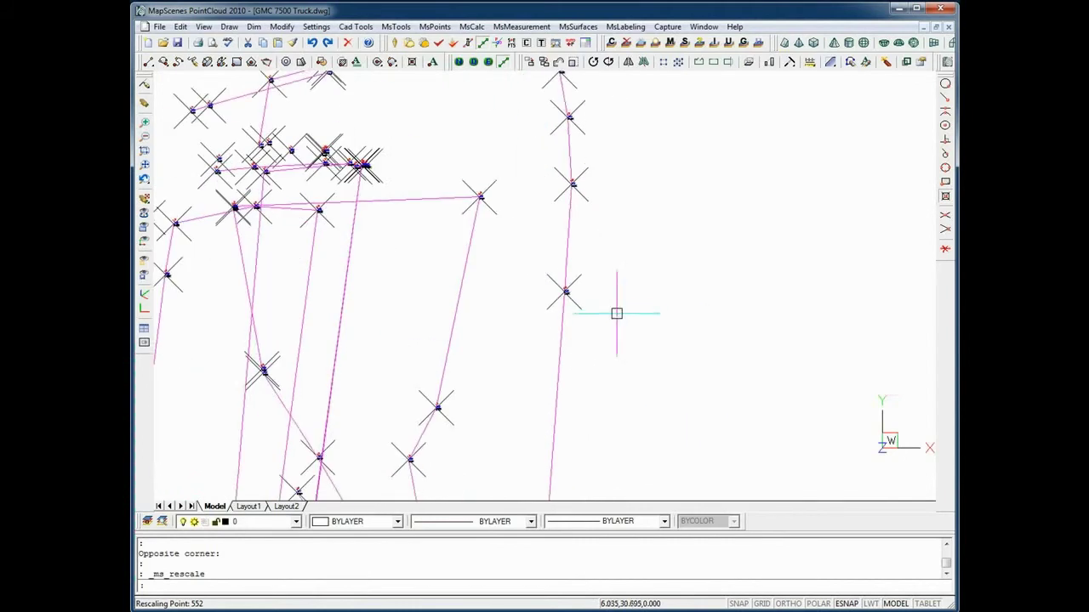
scroll(562, 289, up, 5)
scroll(538, 270, down, 6)
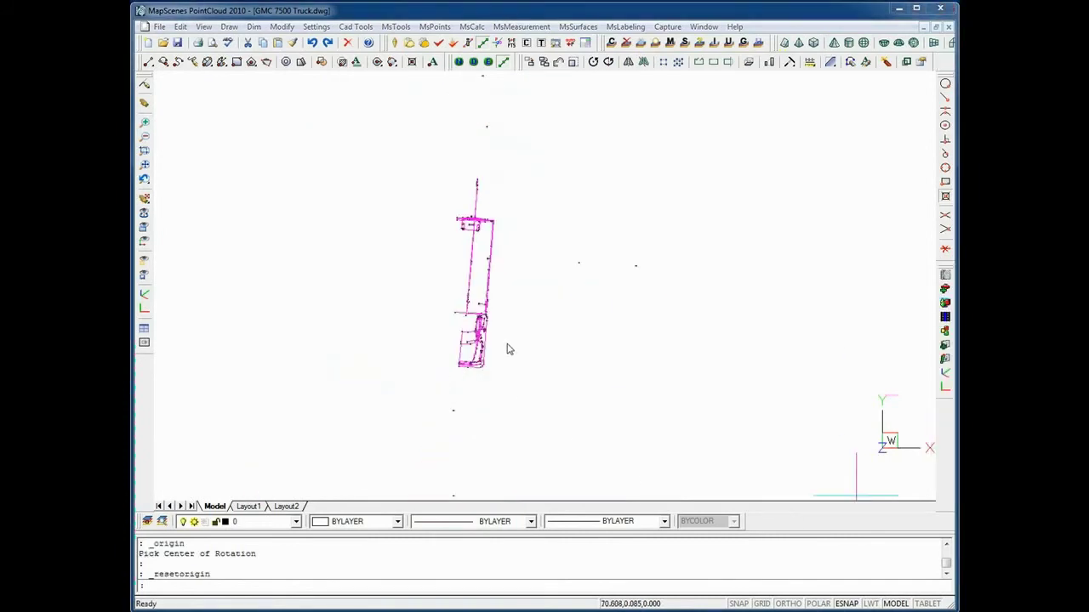
- Set the view's center of rotation on the truck
click(513, 349)
scroll(508, 338, up, 2)
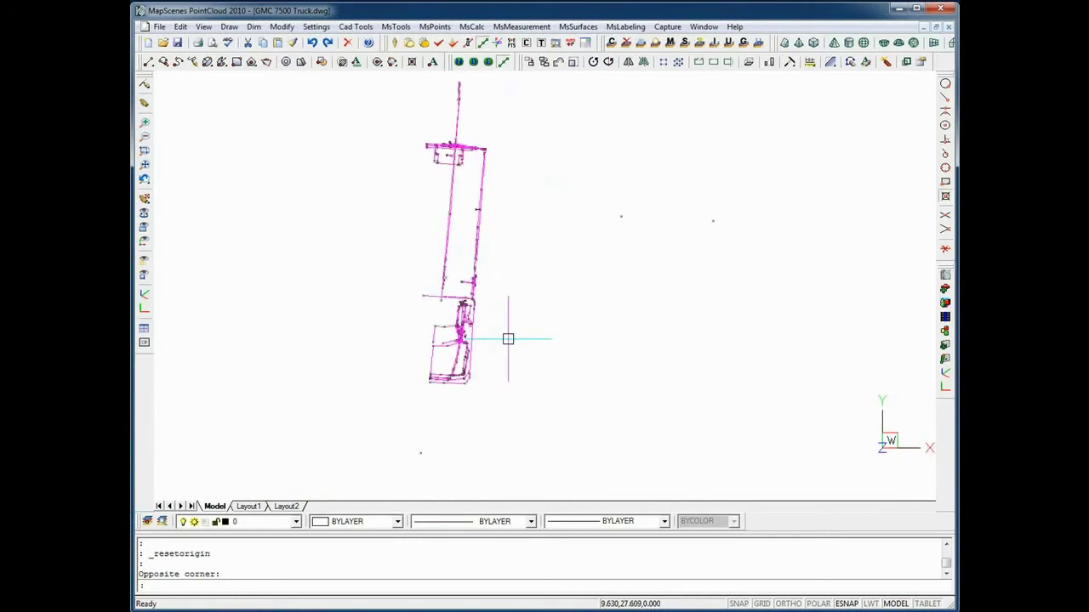
click(946, 376)
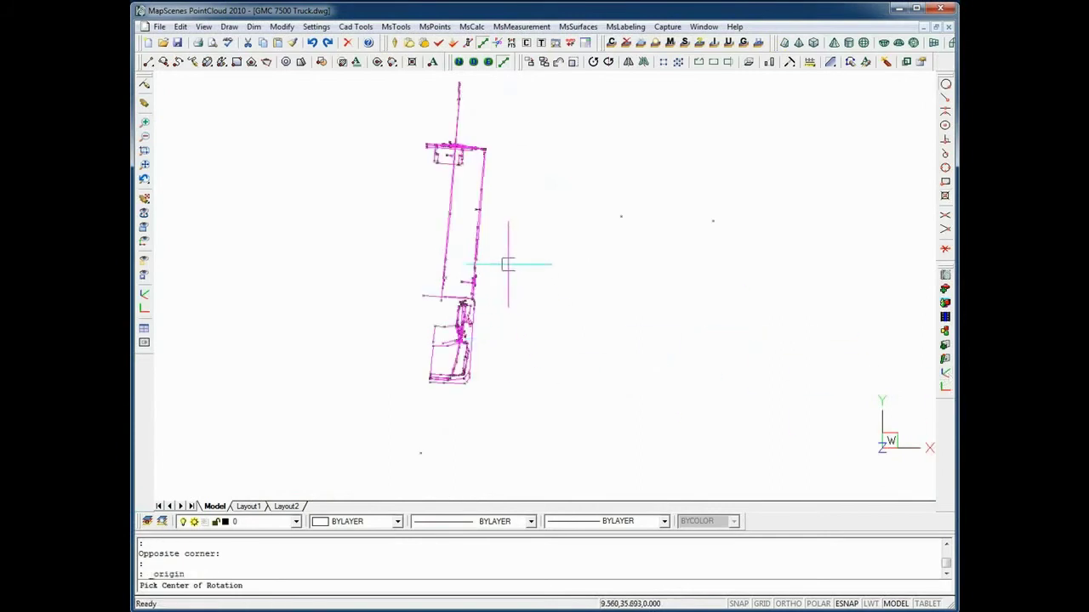
click(483, 255)
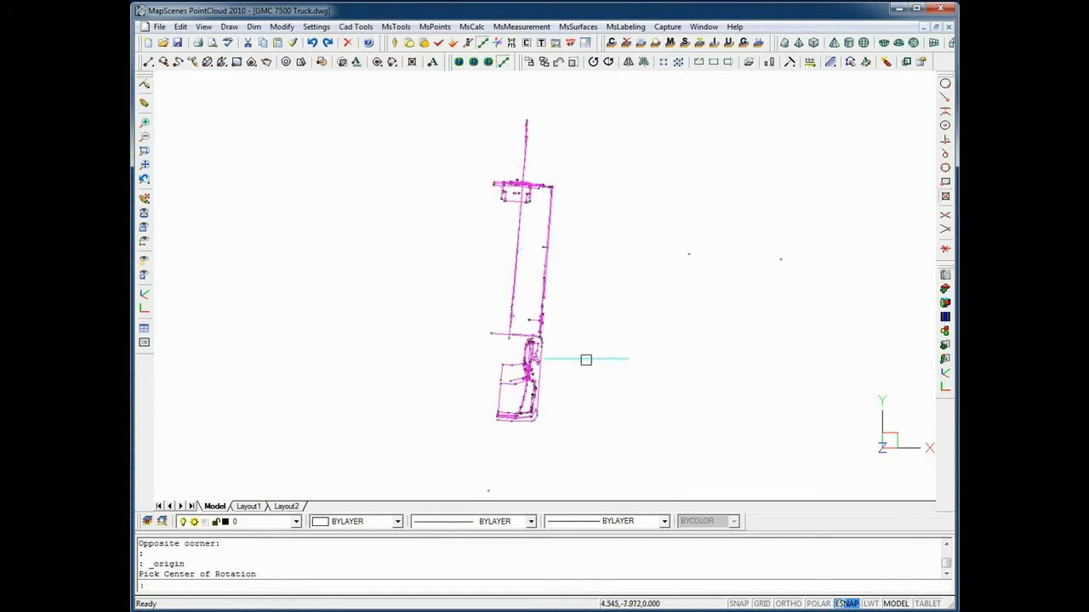
- Orbit the truck line work to an oblique side view and enlarge it slightly
drag(588, 423, 630, 250)
drag(640, 382, 566, 347)
scroll(566, 347, up, 4)
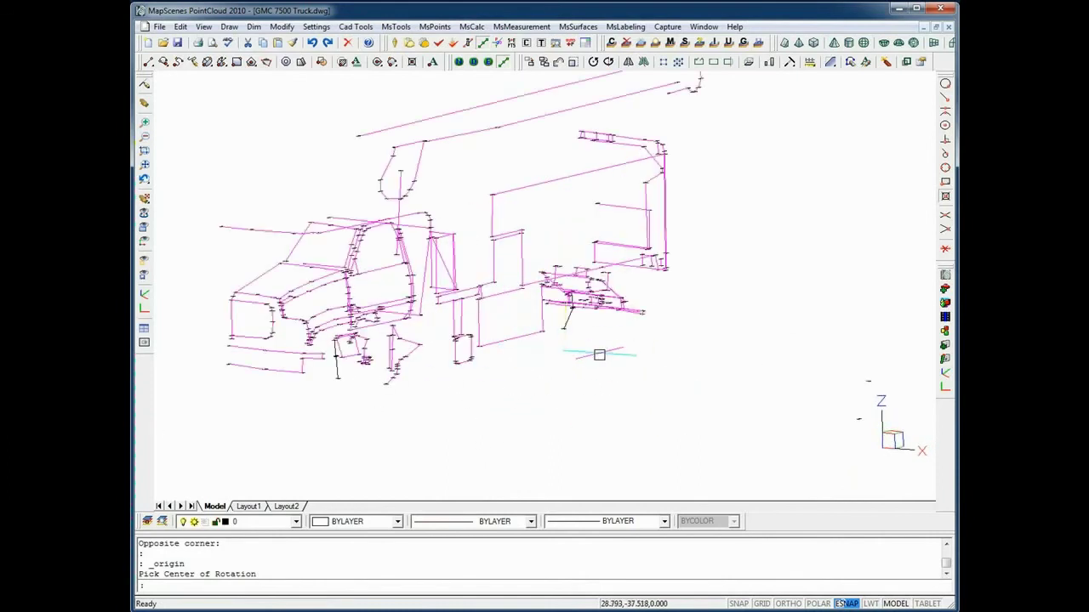
scroll(604, 357, down, 1)
drag(652, 396, 628, 406)
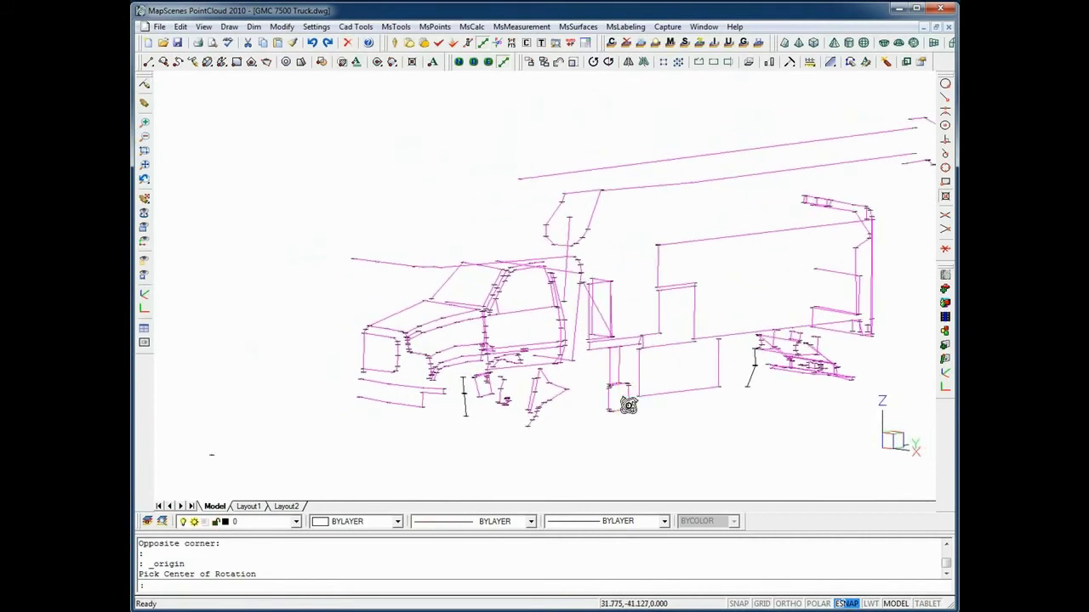
- Pick a new rotation center, orbit to a side elevation, then swing around the vertical axis to the opposite side
click(945, 373)
click(734, 333)
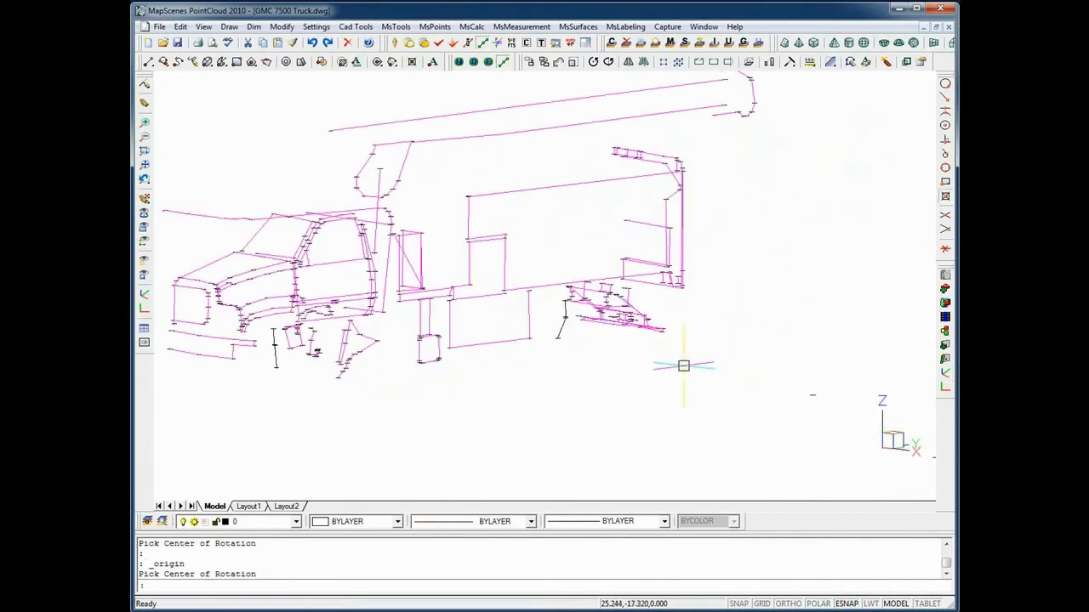
drag(685, 365, 440, 391)
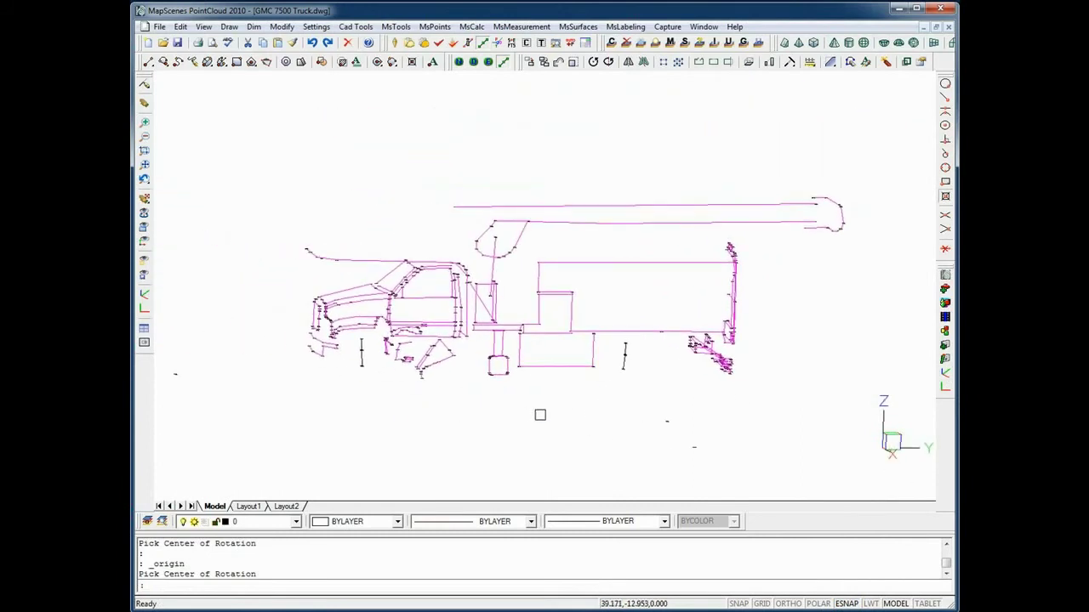
scroll(598, 404, up, 2)
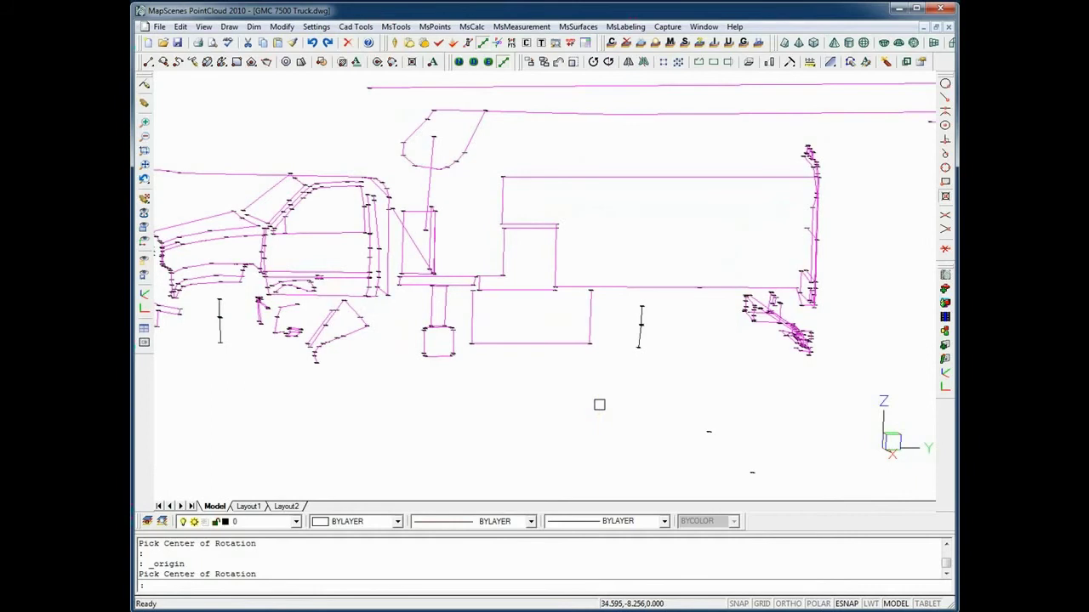
middle_drag(598, 403, 640, 415)
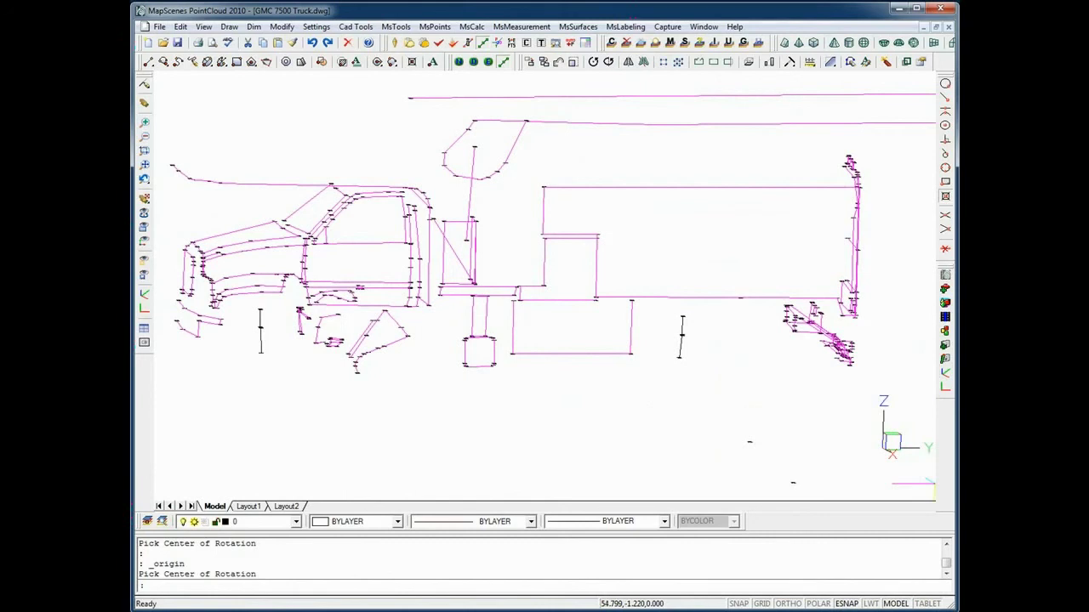
drag(932, 483, 722, 484)
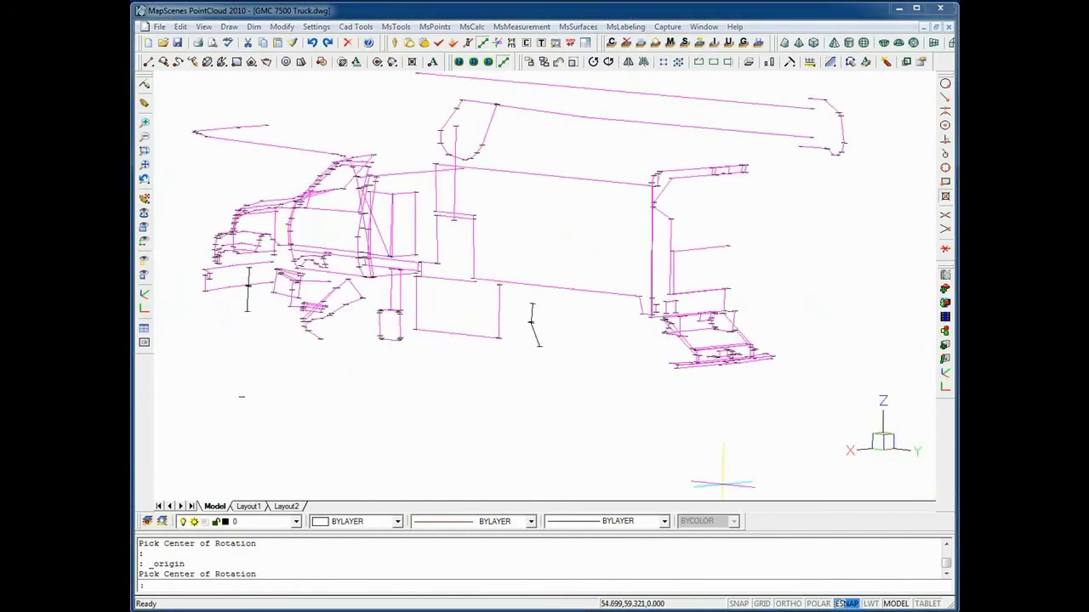